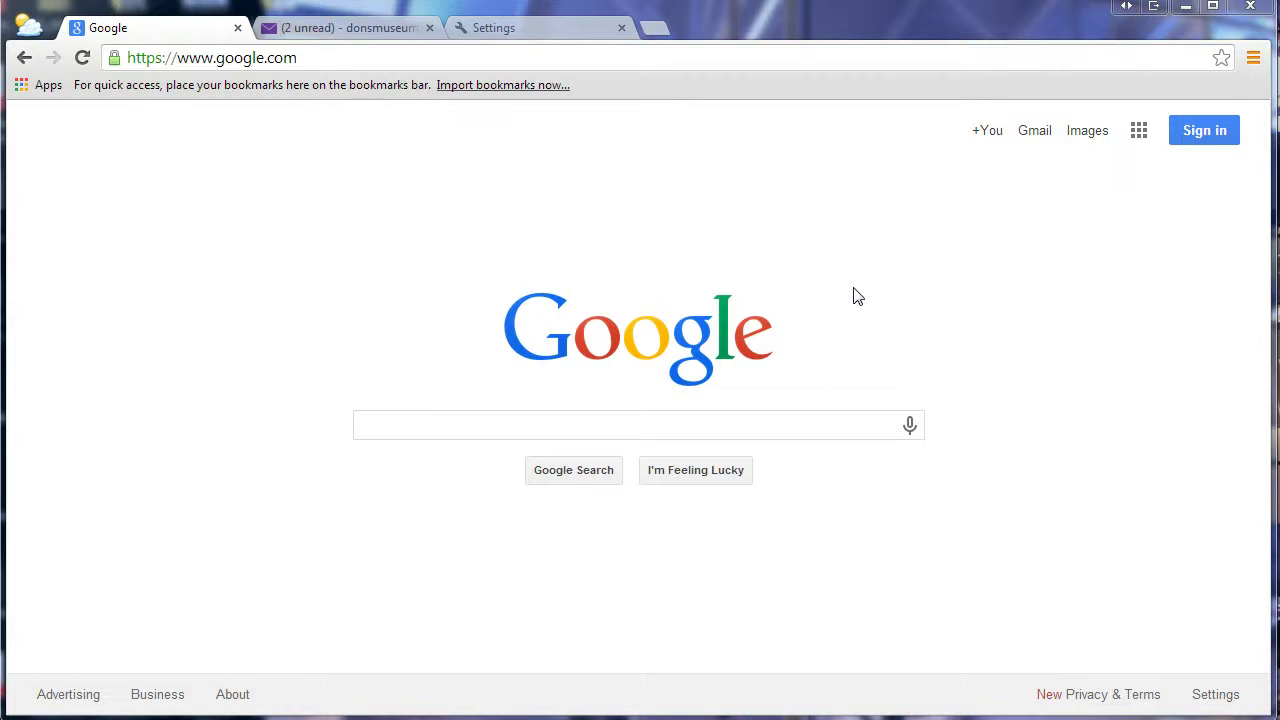
- Bring up the Google Search homepage at google.com with an empty search box
{"action": "left_click", "coordinate": [879, 252]}
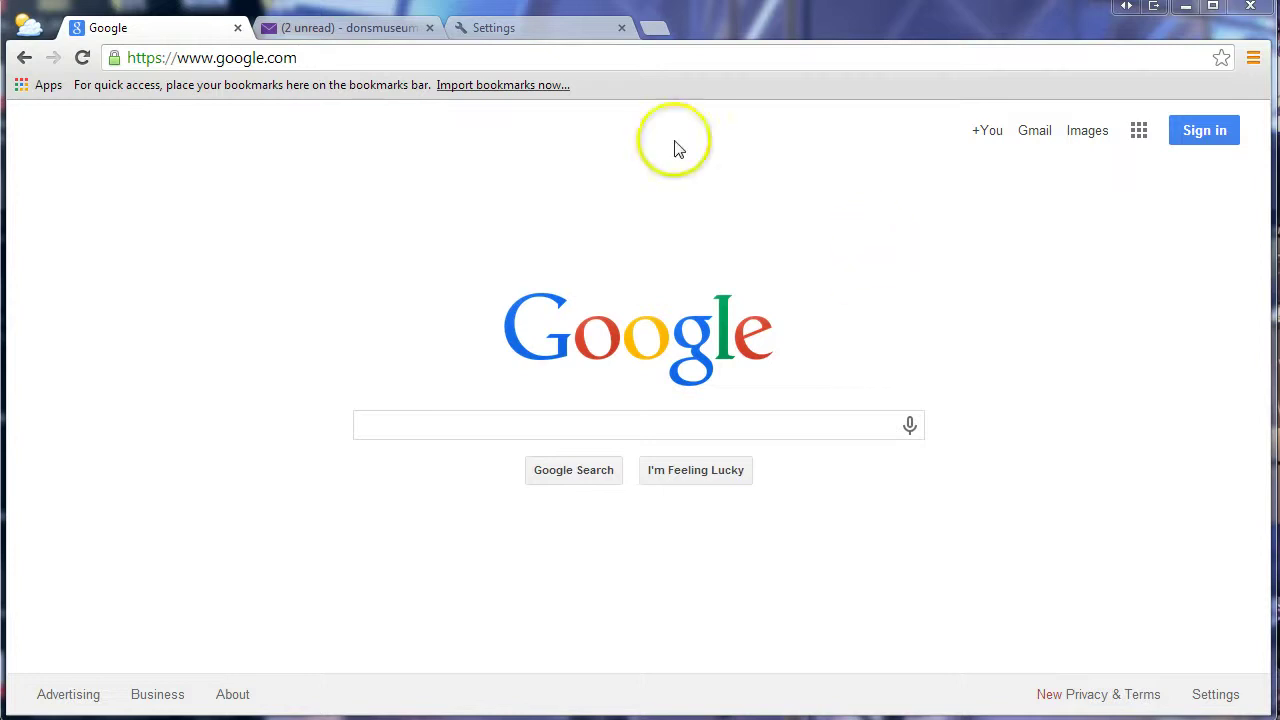
{"action": "left_click", "coordinate": [291, 60]}
{"action": "left_click", "coordinate": [606, 200]}
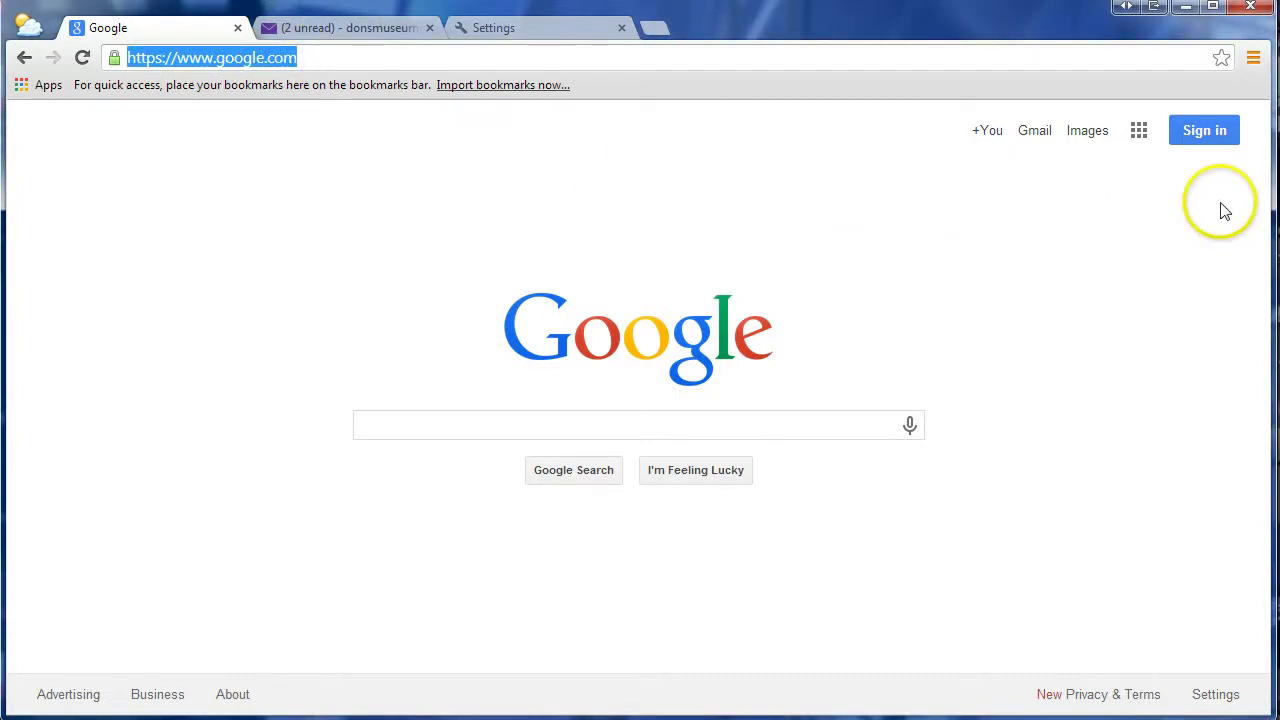
- From Google sign-in, start creating a new account and begin on the username field
{"action": "left_click", "coordinate": [1208, 140]}
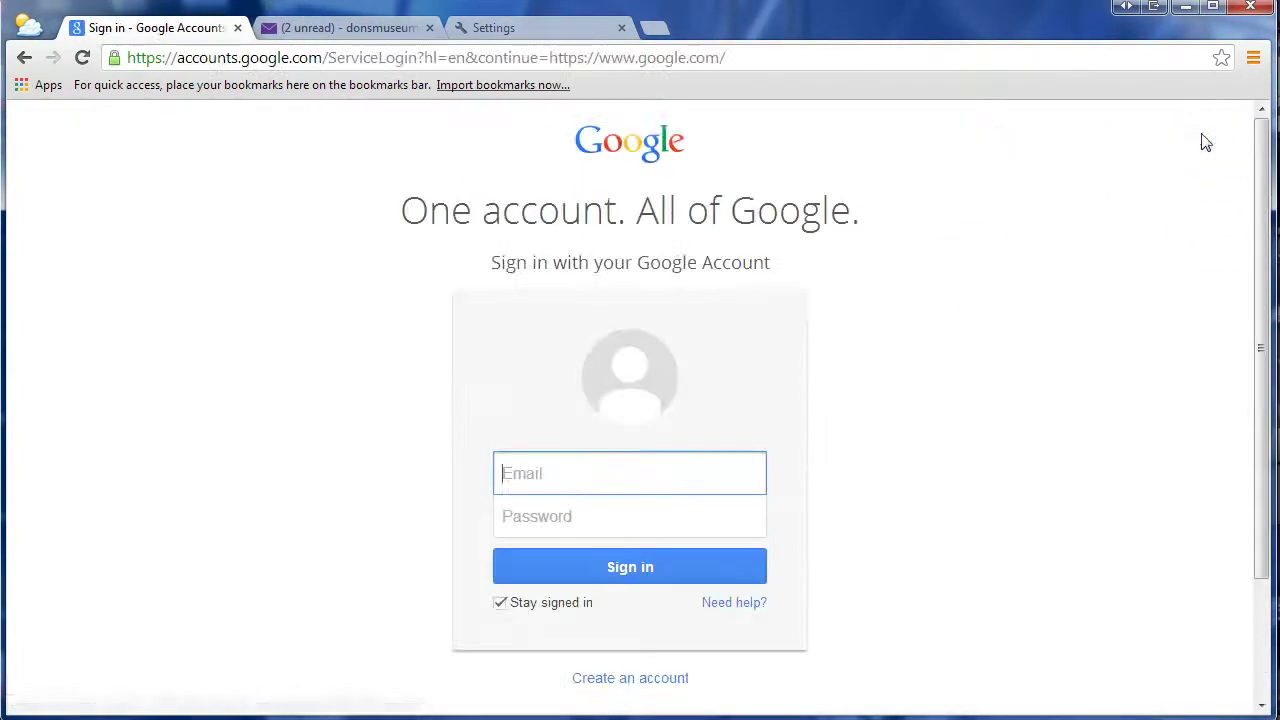
{"action": "left_click", "coordinate": [638, 684]}
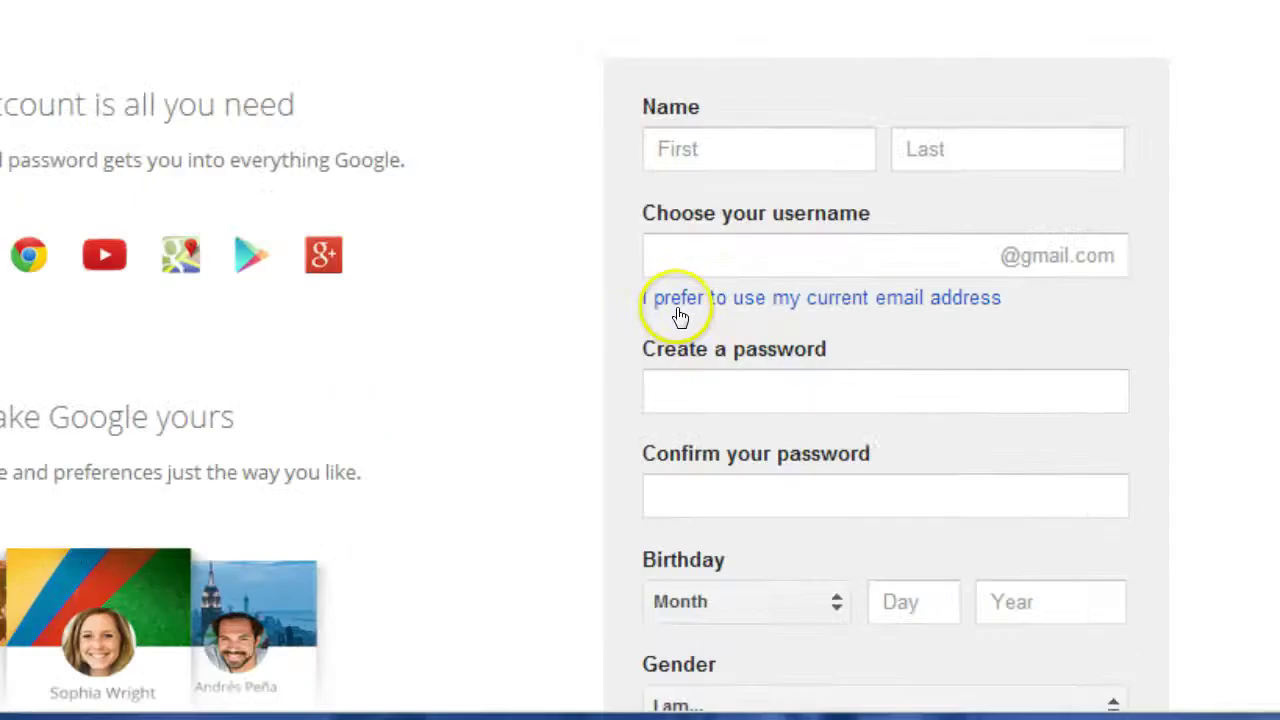
{"action": "left_click", "coordinate": [801, 421]}
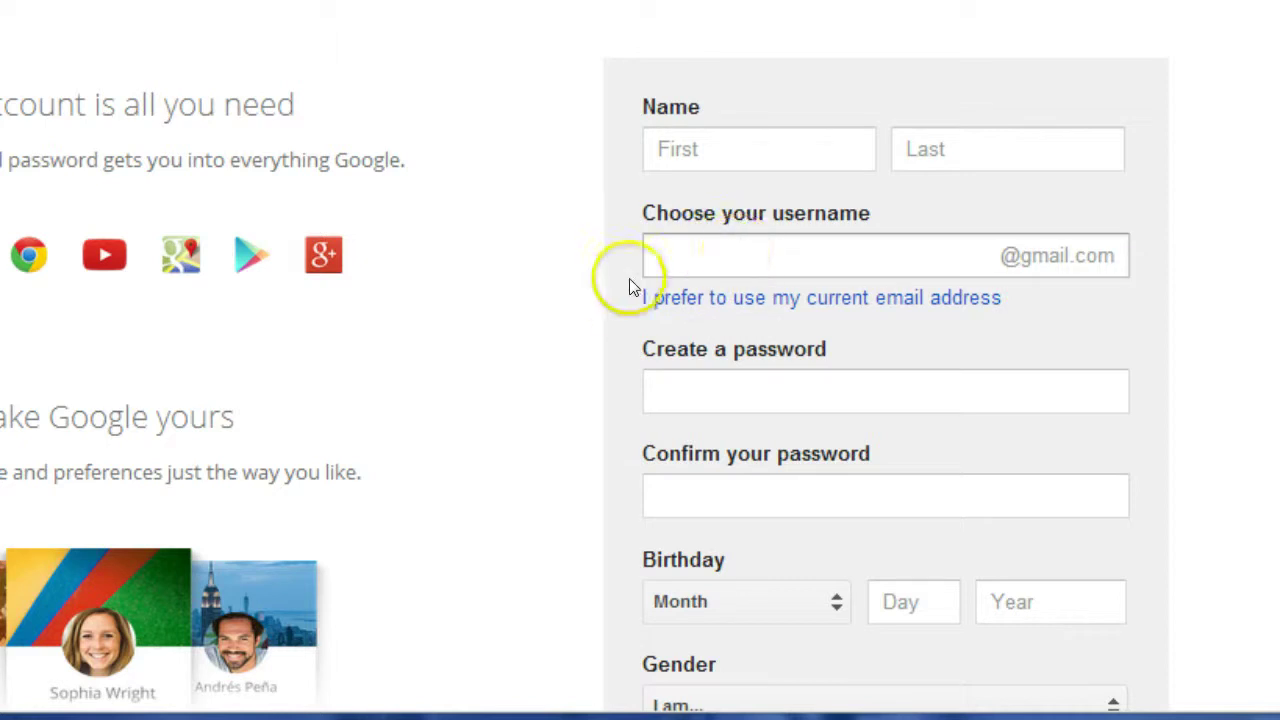
- Switch to using a current email address and enter the first and last name
{"action": "left_click", "coordinate": [766, 300]}
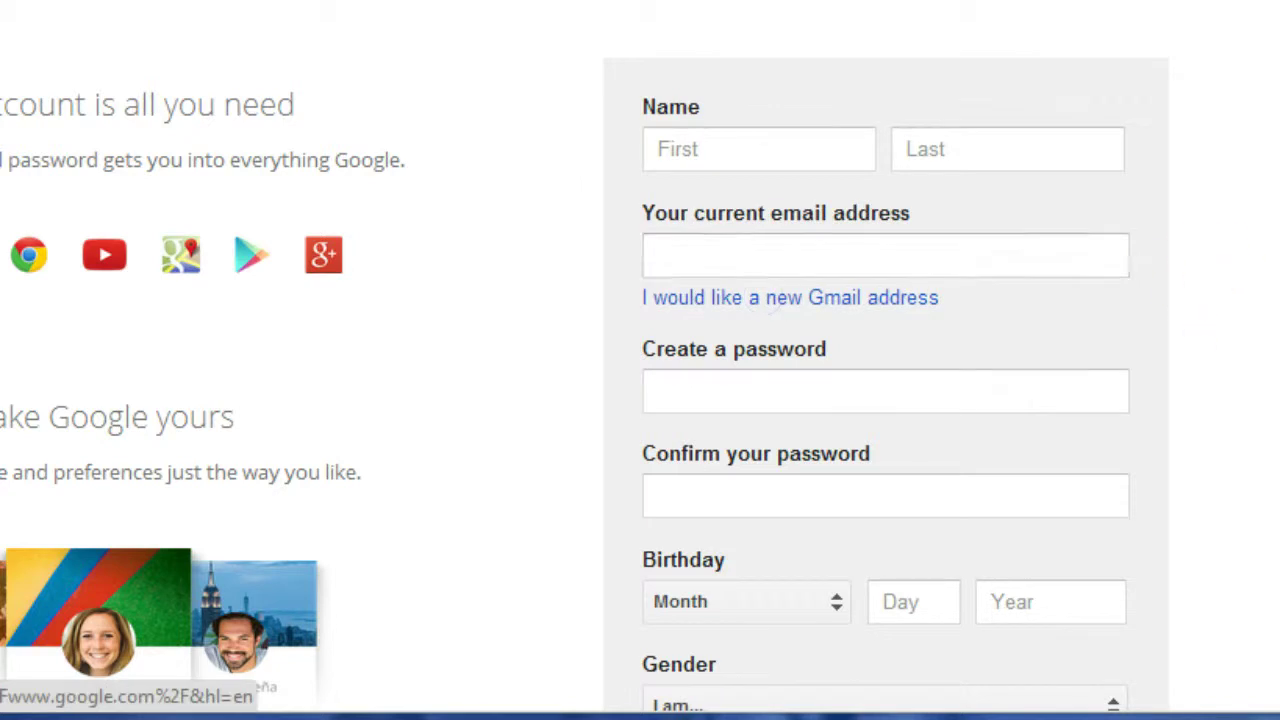
{"action": "left_click", "coordinate": [684, 150]}
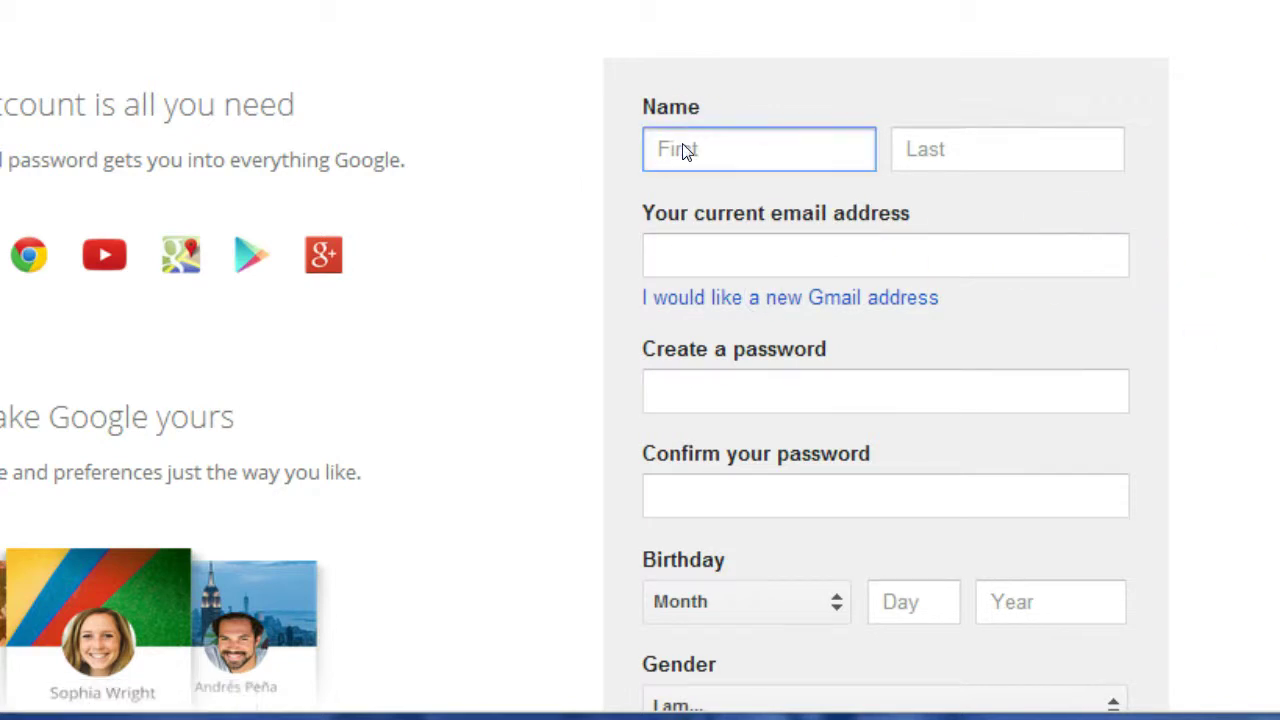
{"action": "key", "text": "Tab"}
{"action": "key", "text": "Tab"}
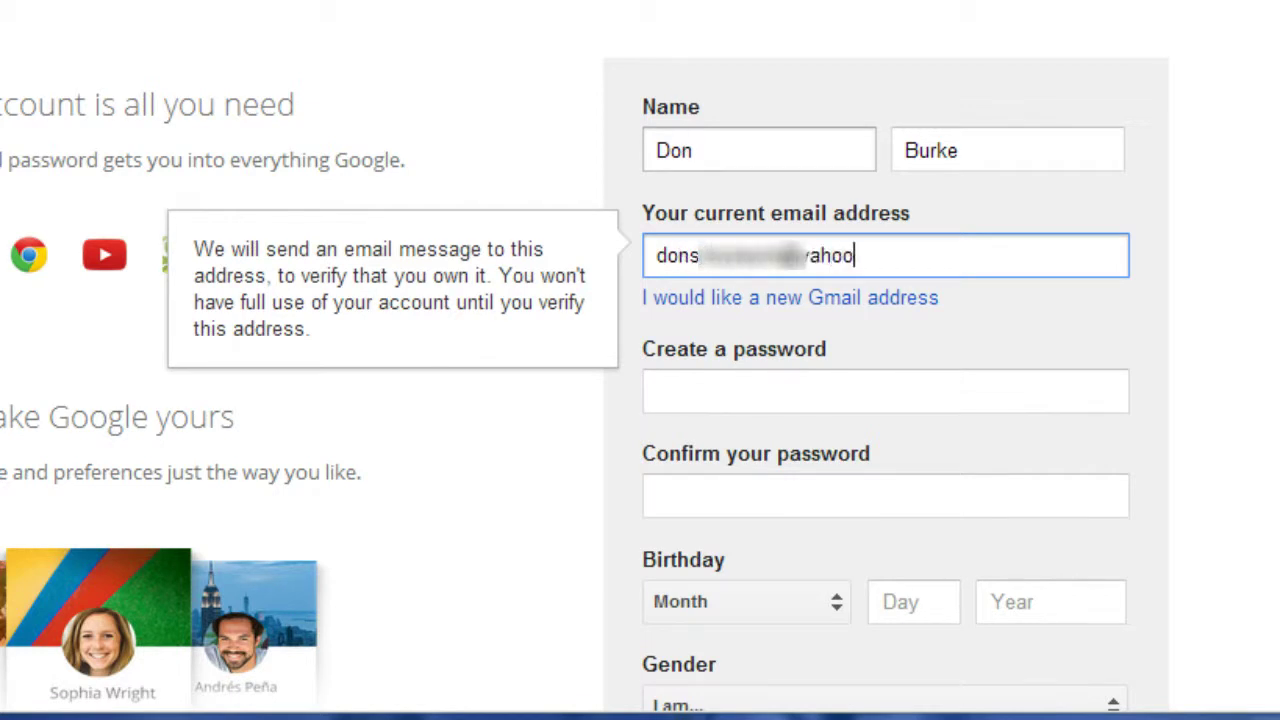
- Enter the account password, then set the birth month to January and day to 01
{"action": "key", "text": "Tab"}
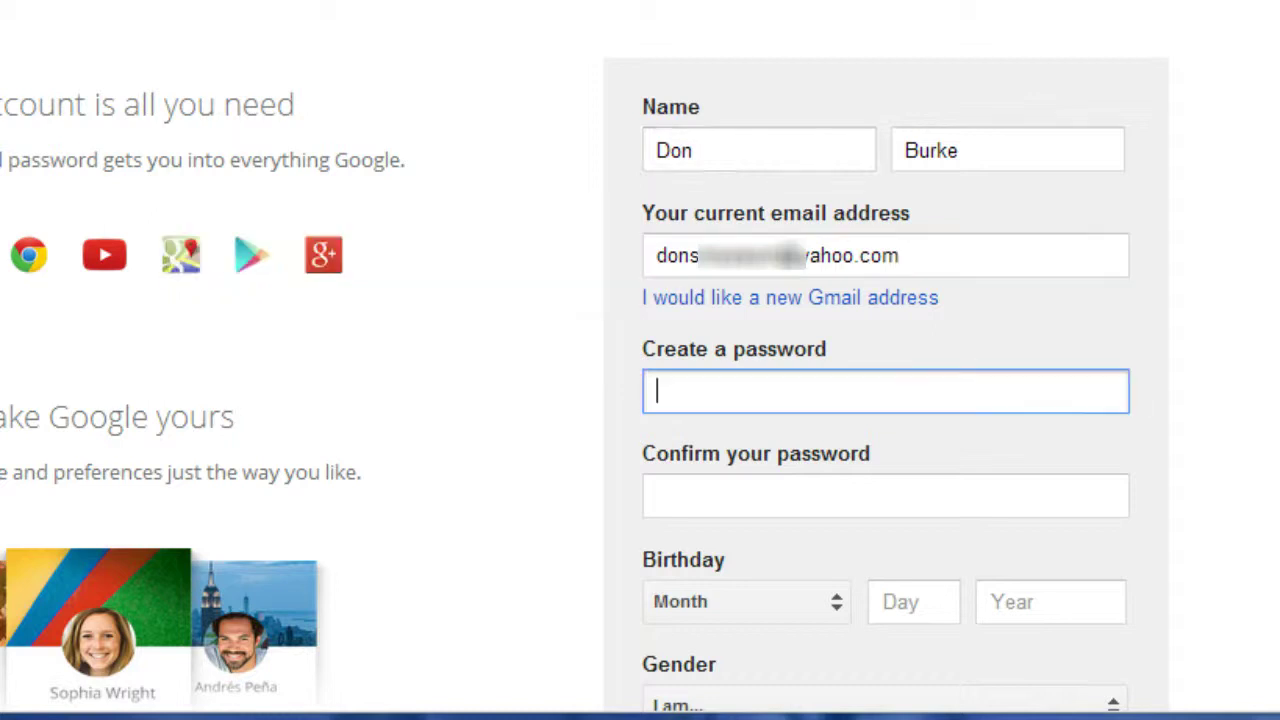
{"action": "type", "text": "••"}
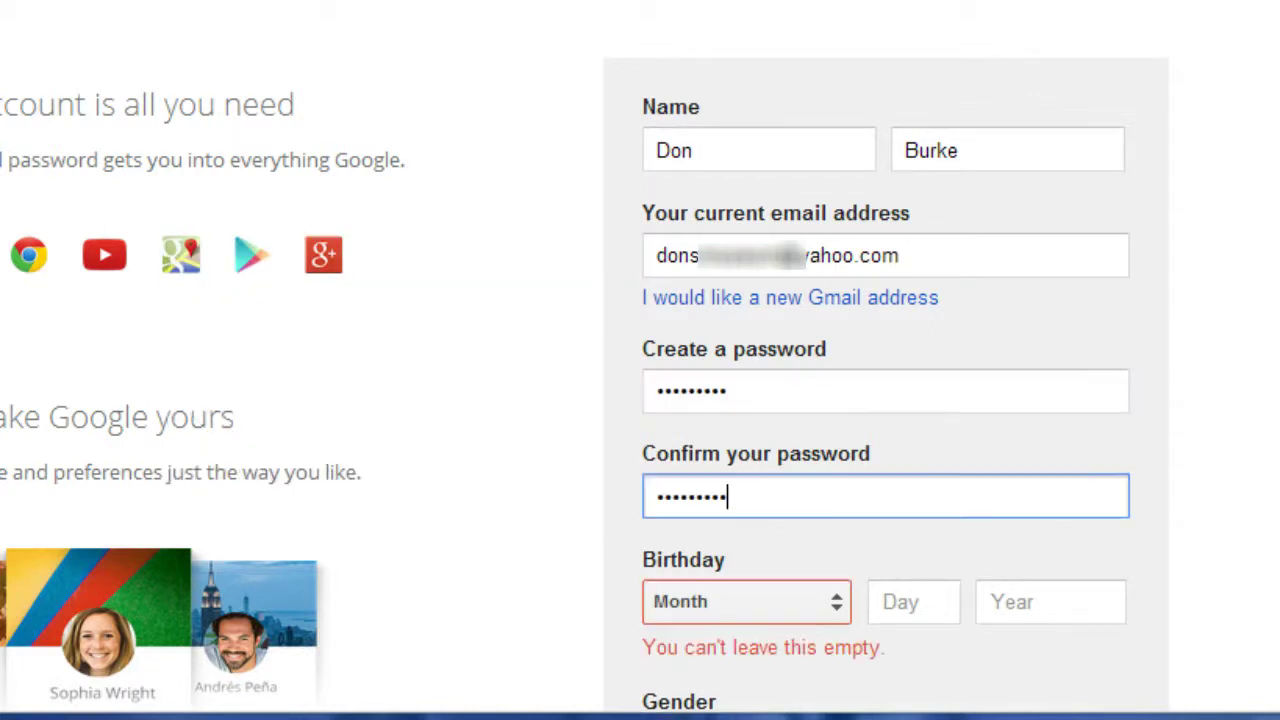
{"action": "key", "text": "Tab"}
{"action": "key", "text": "Return"}
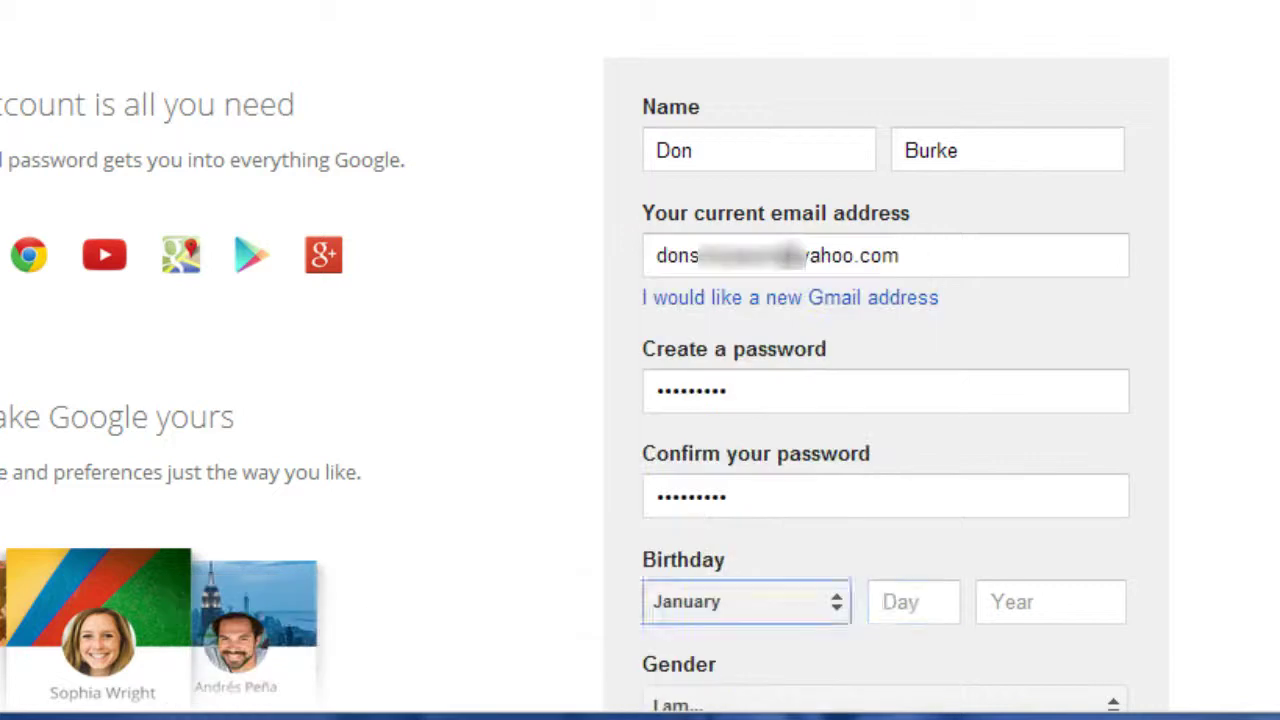
{"action": "key", "text": "Tab"}
{"action": "type", "text": "01"}
{"action": "key", "text": "Tab"}
- Enter birth year 1960 and set gender to Male
{"action": "type", "text": "1960"}
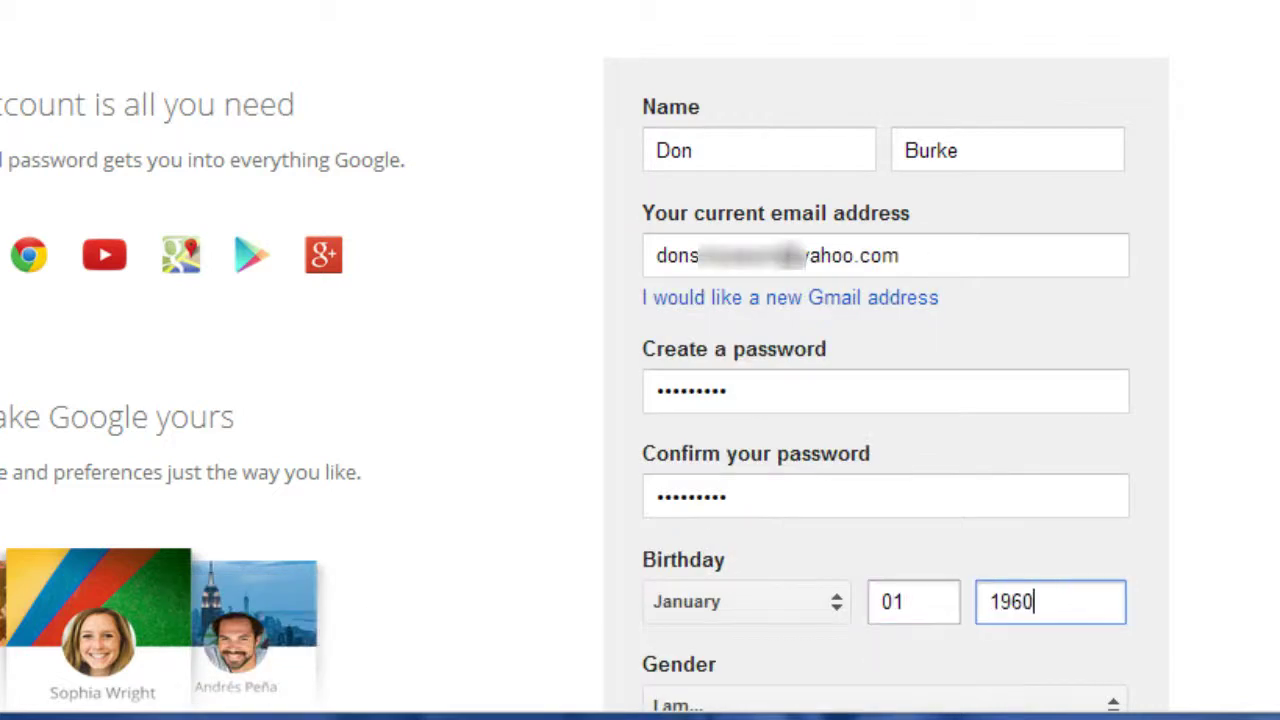
{"action": "scroll", "coordinate": [1006, 189], "scroll_direction": "down", "scroll_amount": 5}
{"action": "left_click", "coordinate": [850, 238]}
{"action": "left_click", "coordinate": [776, 281]}
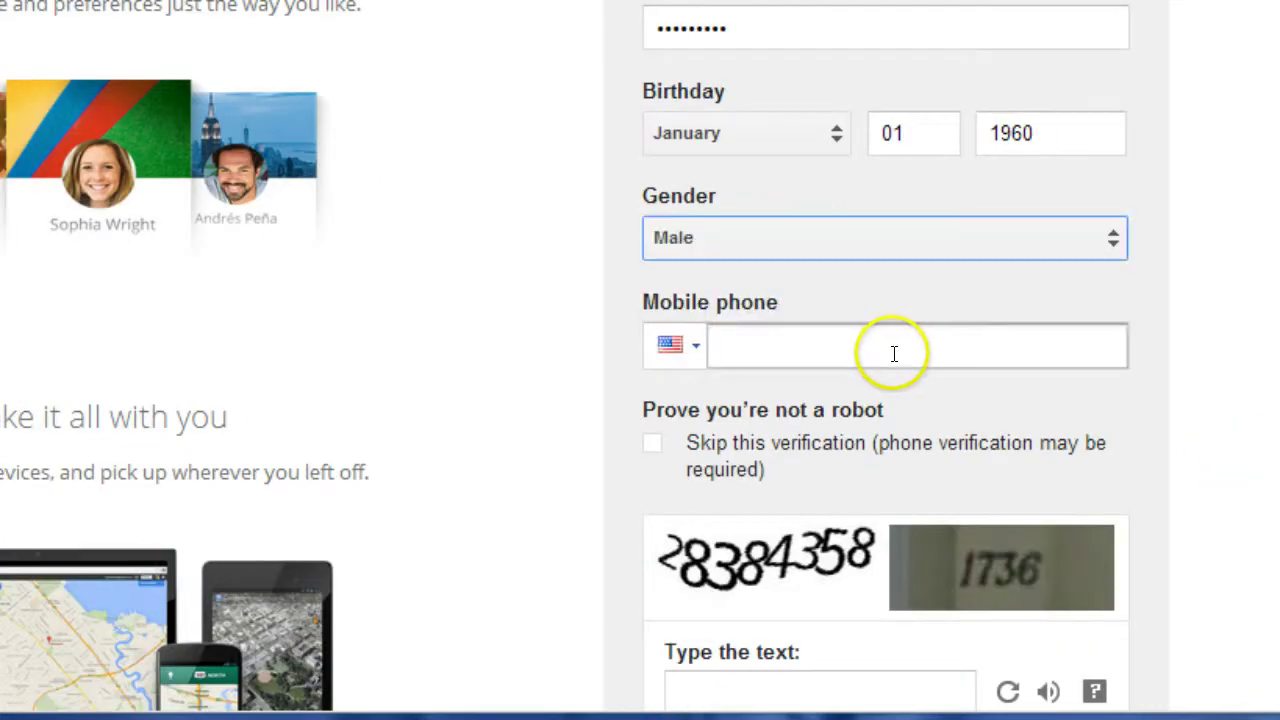
{"action": "left_click", "coordinate": [652, 443]}
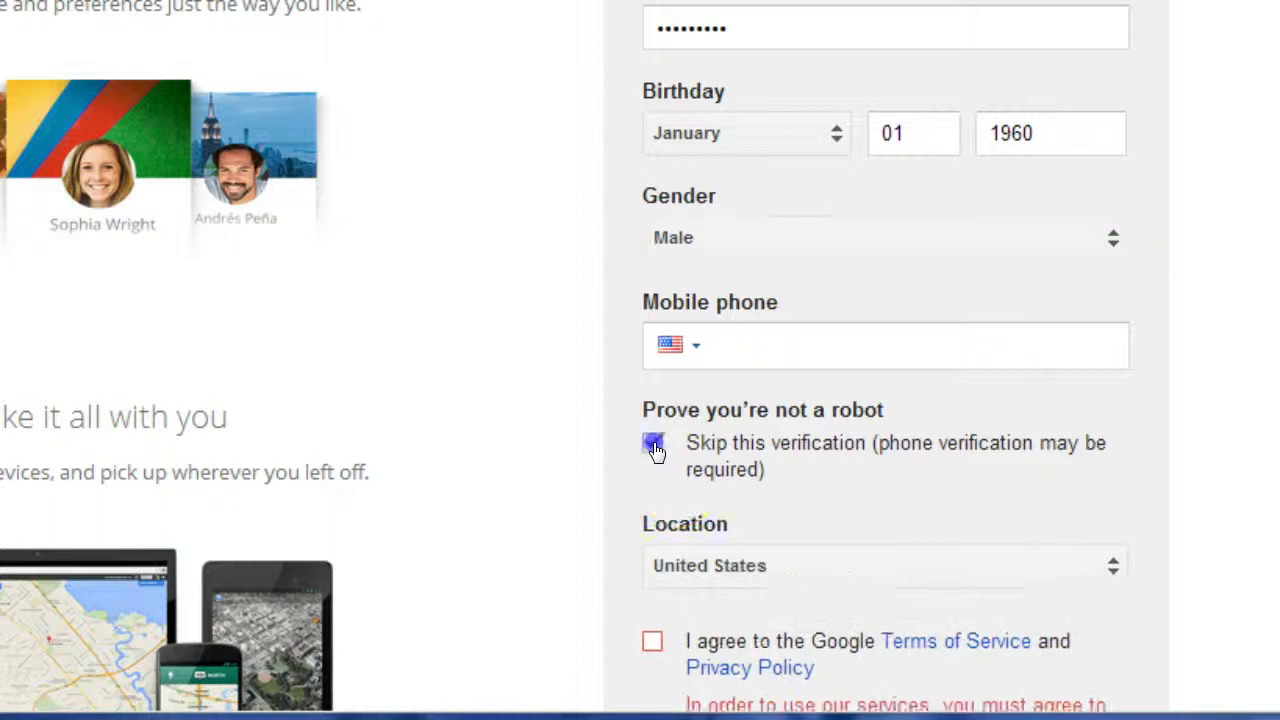
{"action": "left_click", "coordinate": [652, 443]}
- Type the captcha answer, accept the Terms of Service, and submit the signup form
{"action": "scroll", "coordinate": [571, 471], "scroll_direction": "down", "scroll_amount": 3}
{"action": "left_click", "coordinate": [766, 372]}
{"action": "type", "text": "28384358 1736"}
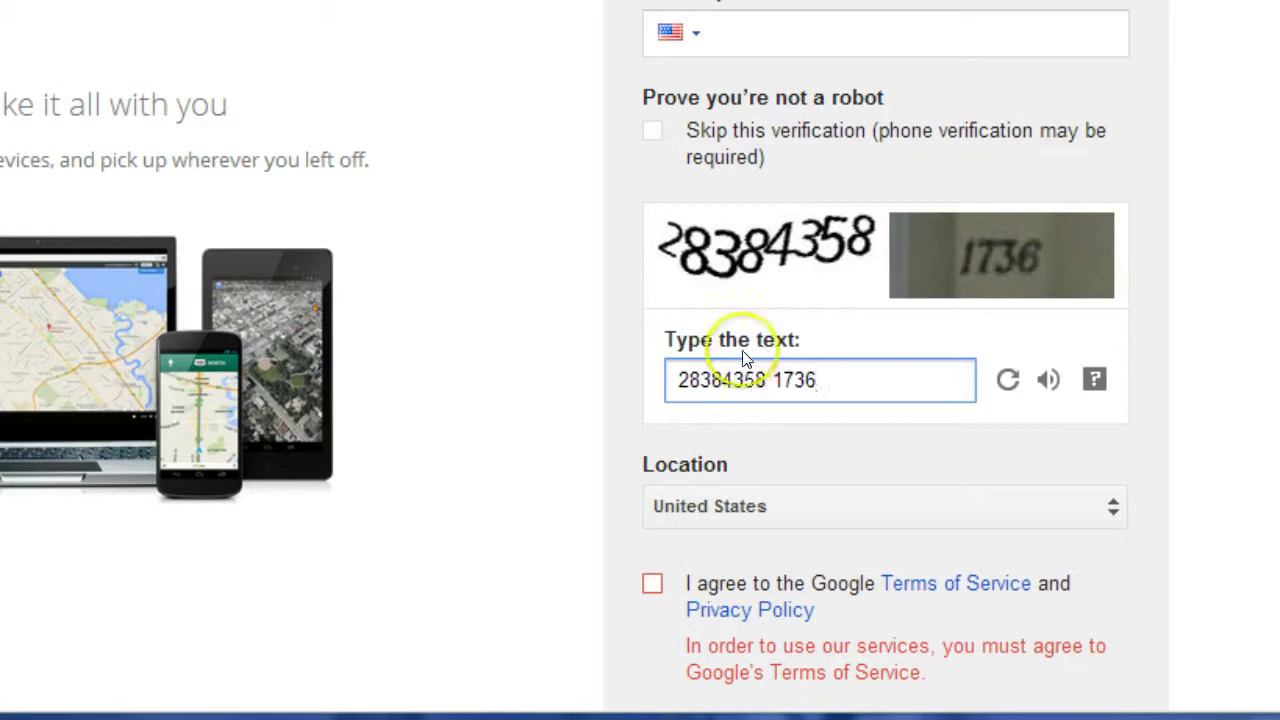
{"action": "scroll", "coordinate": [606, 537], "scroll_direction": "down", "scroll_amount": 3}
{"action": "left_click", "coordinate": [651, 275]}
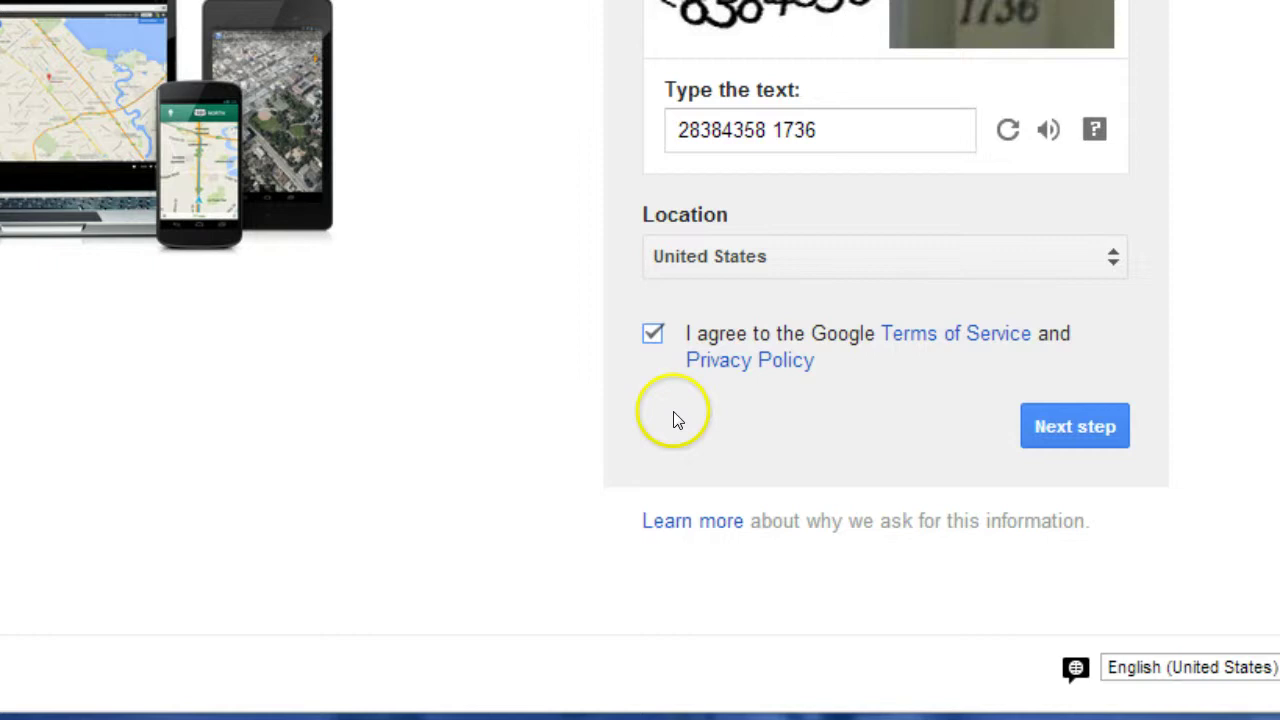
{"action": "left_click", "coordinate": [1078, 428]}
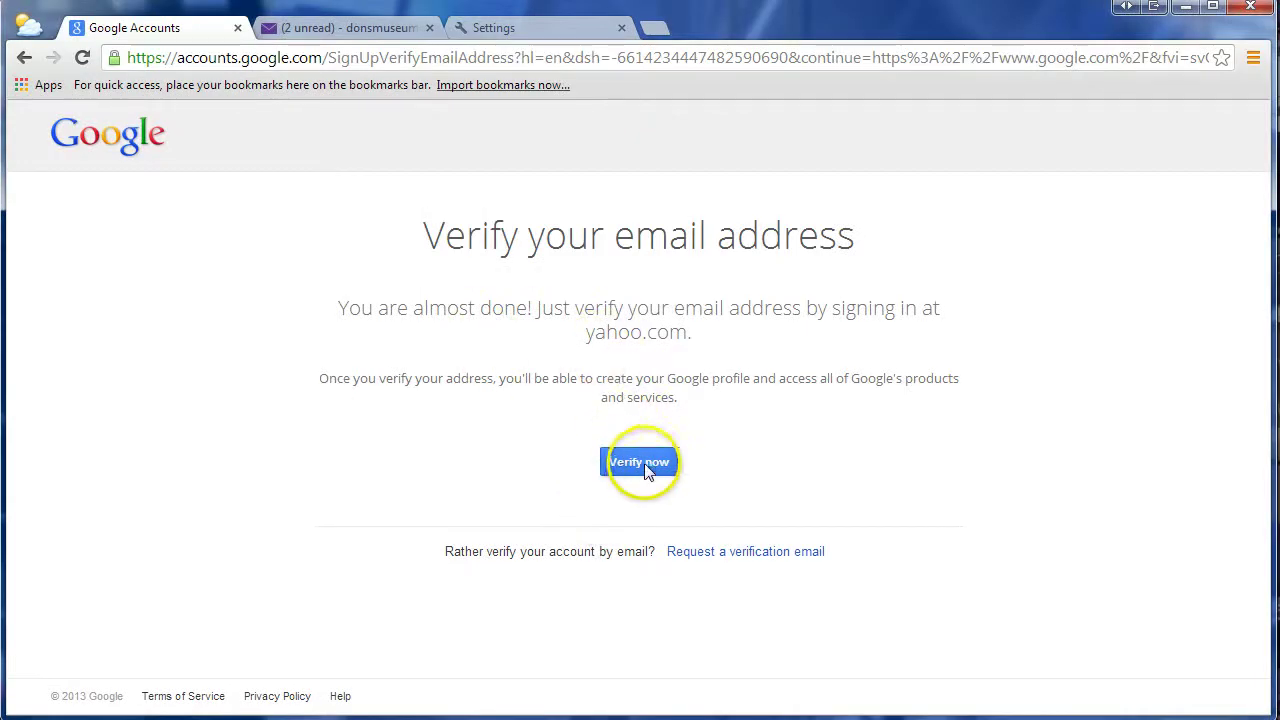
- Choose Verify now to confirm the Yahoo email address
{"action": "left_click", "coordinate": [645, 468]}
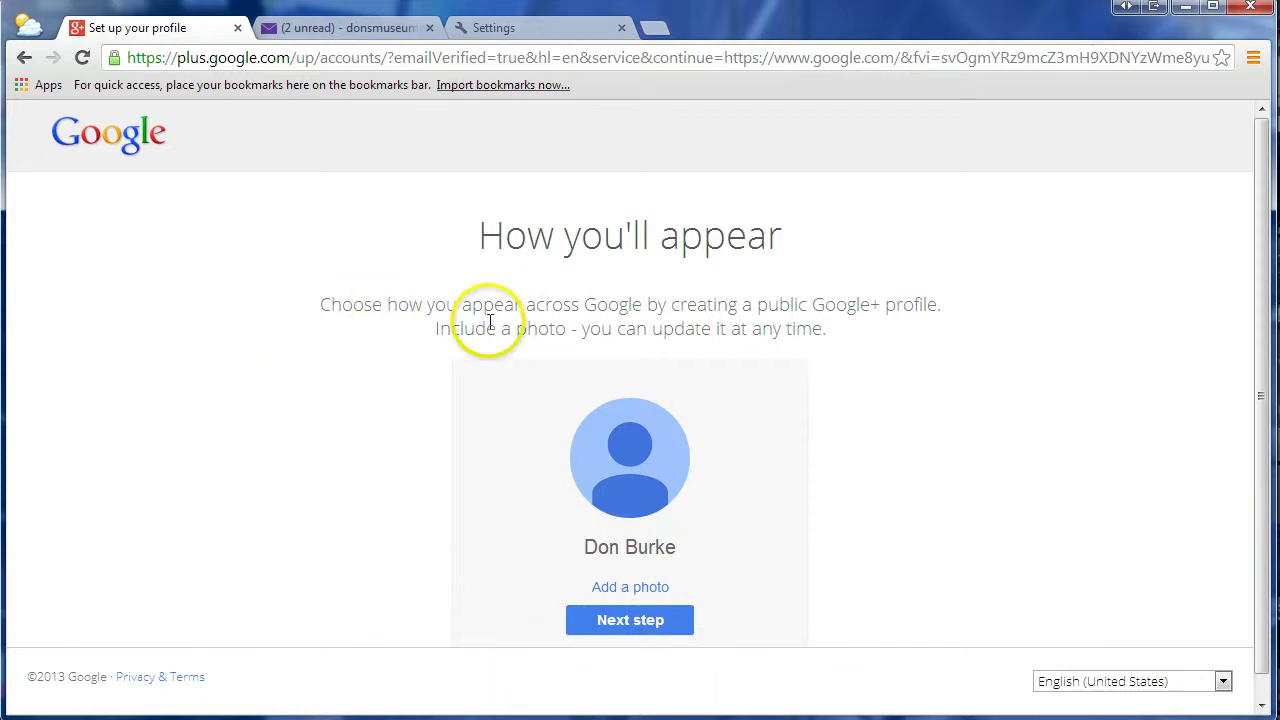
- Skip adding a profile photo and finish setup with Get started
{"action": "left_click", "coordinate": [620, 621]}
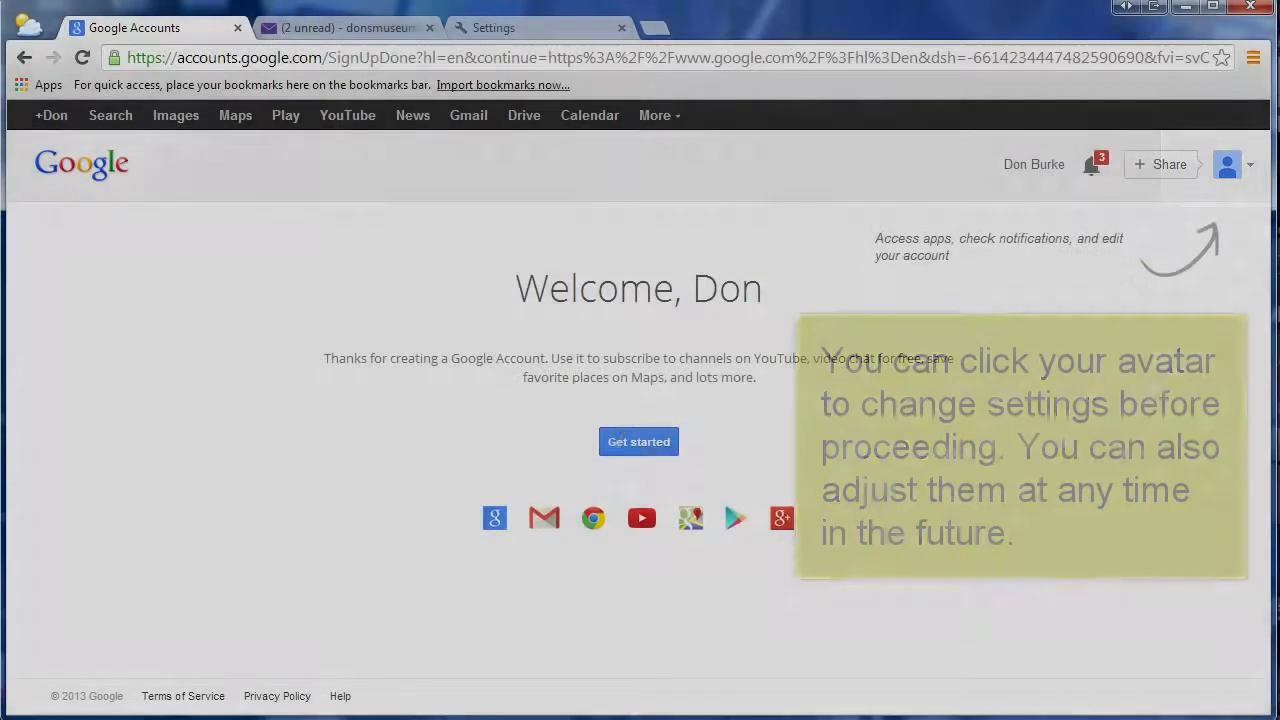
{"action": "left_click", "coordinate": [652, 442]}
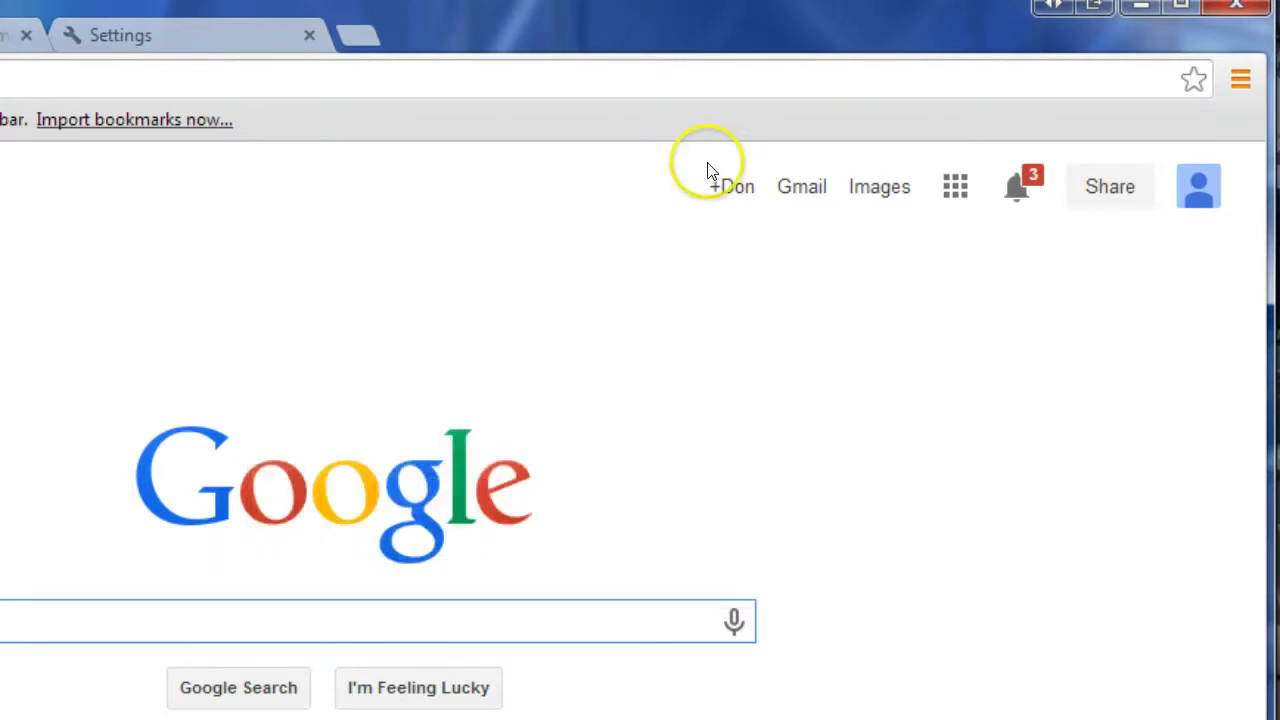
{"action": "left_click", "coordinate": [1198, 188]}
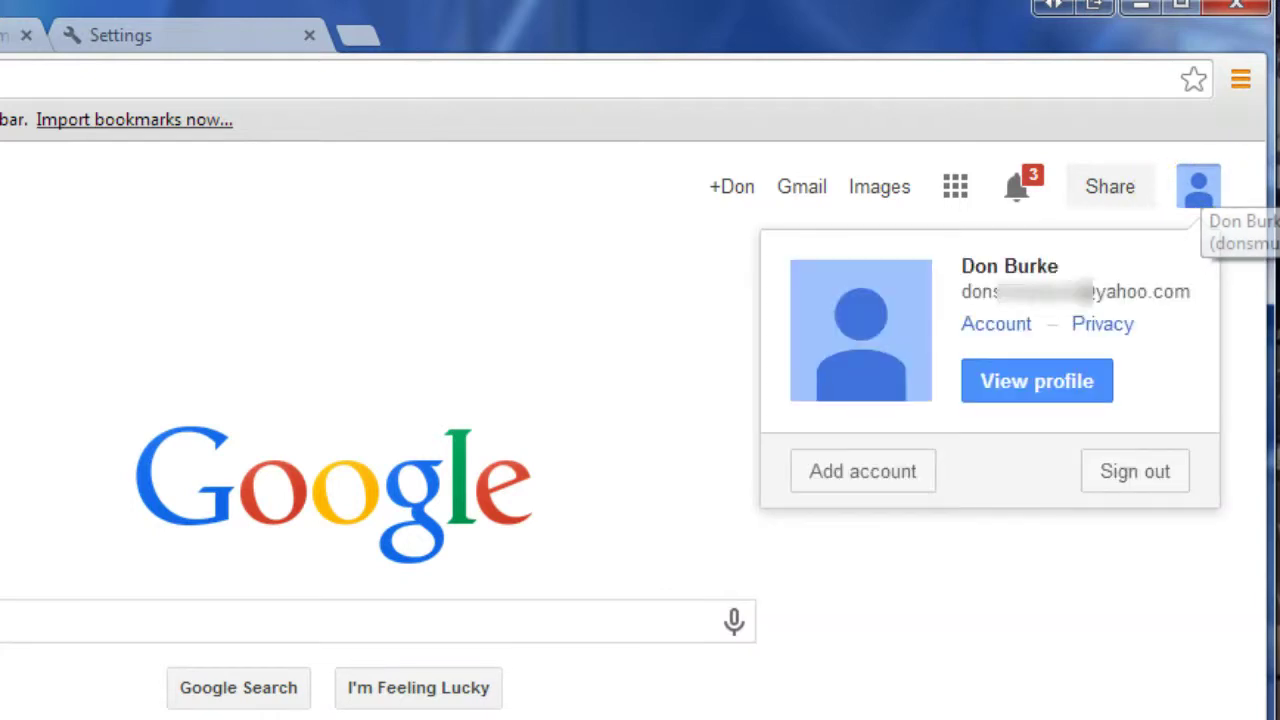
{"action": "mouse_move", "coordinate": [860, 370]}
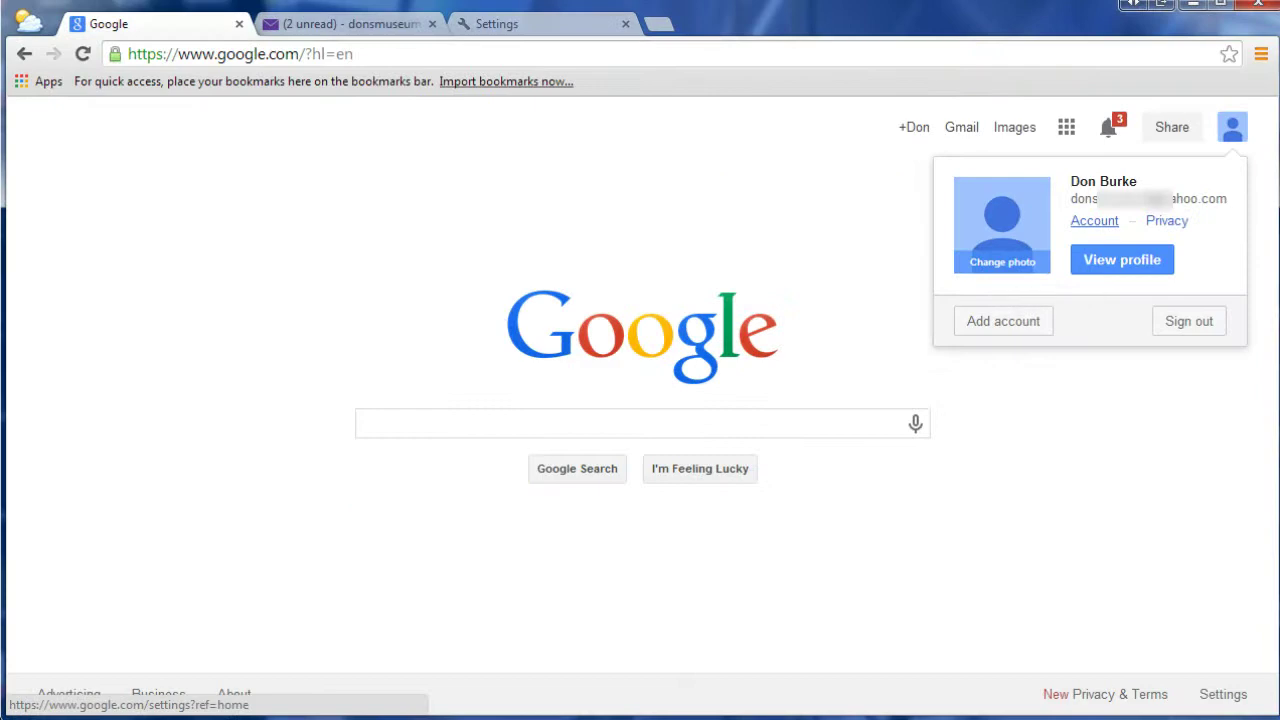
{"action": "left_click", "coordinate": [1094, 220]}
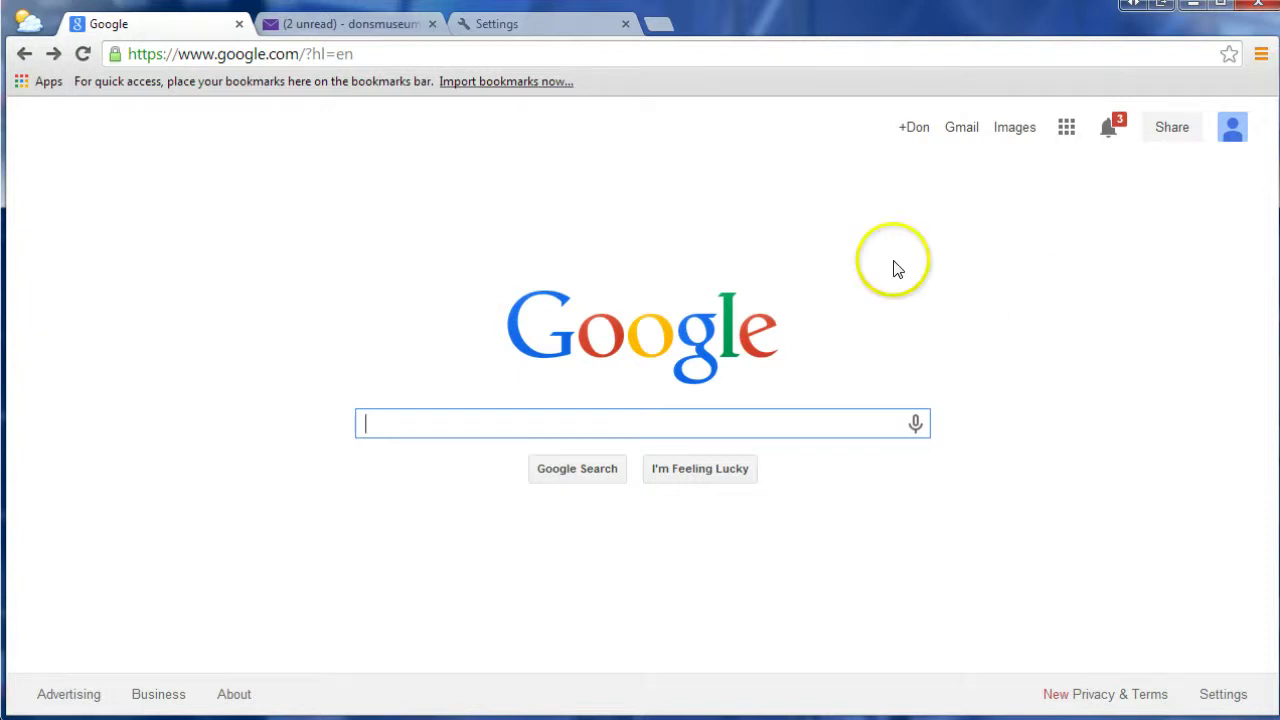
- Show the Google+ notifications list from the Google top bar
{"action": "left_click", "coordinate": [1066, 127]}
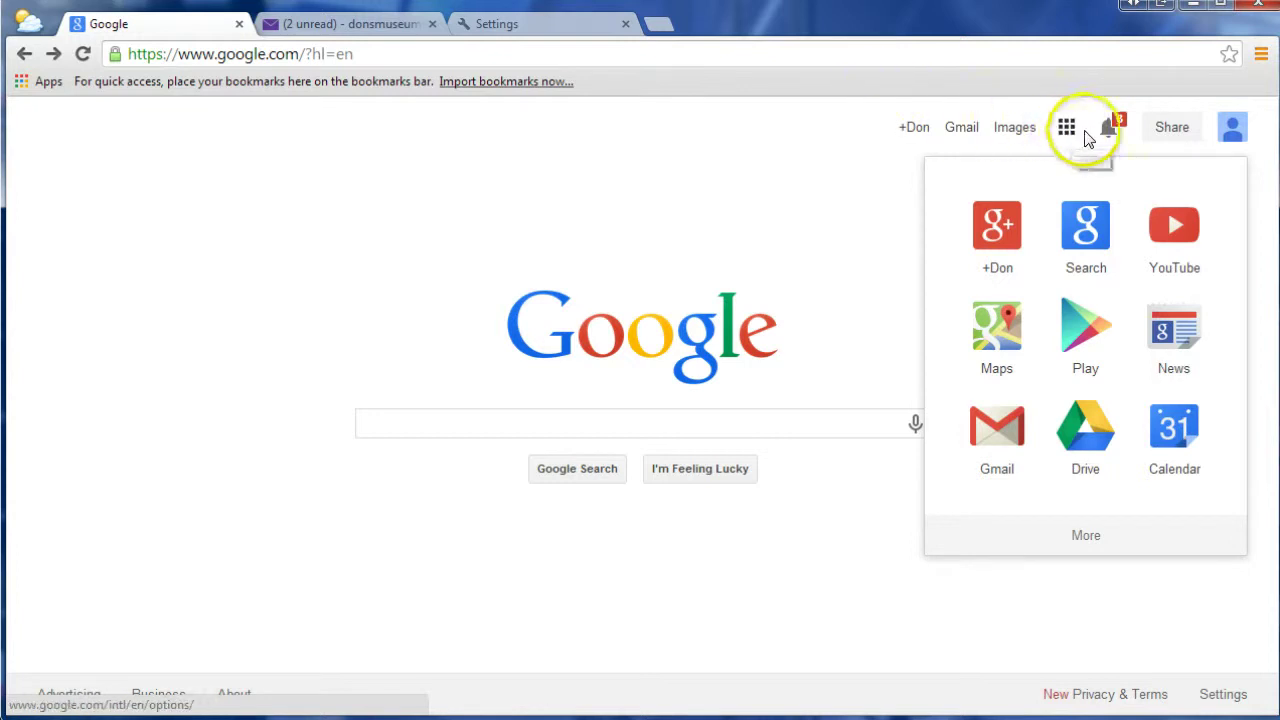
{"action": "left_click", "coordinate": [1112, 128]}
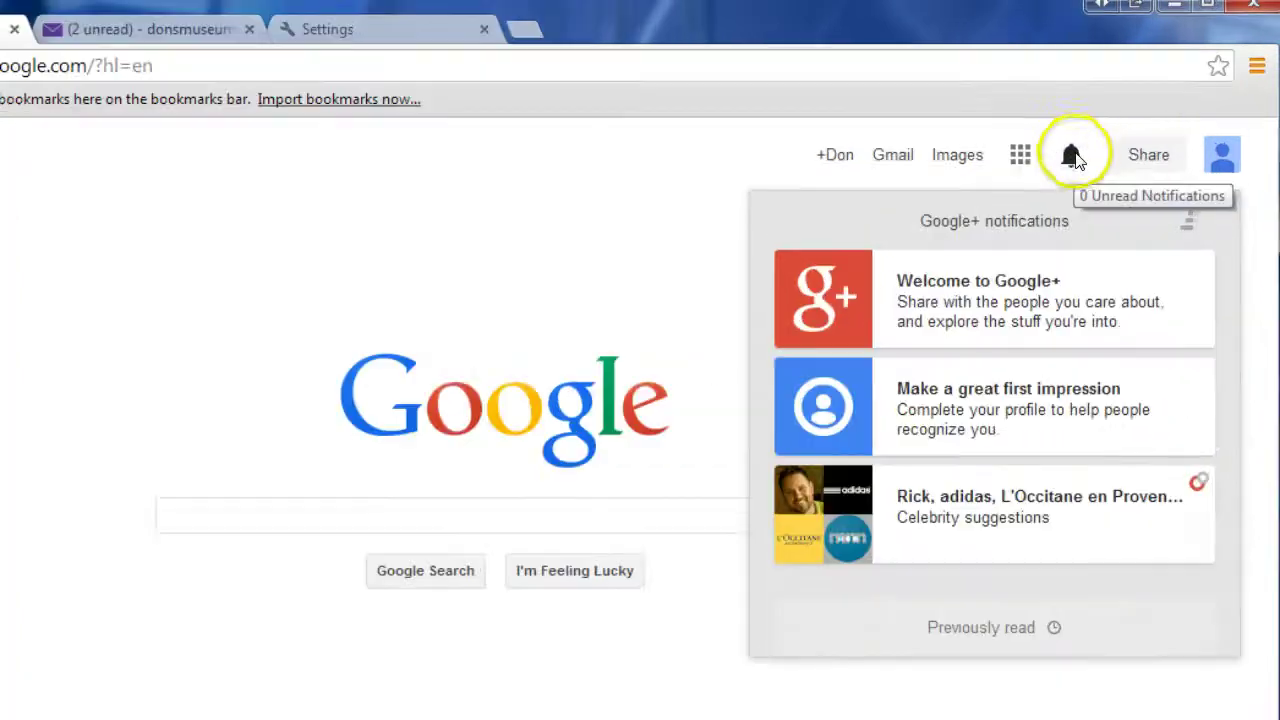